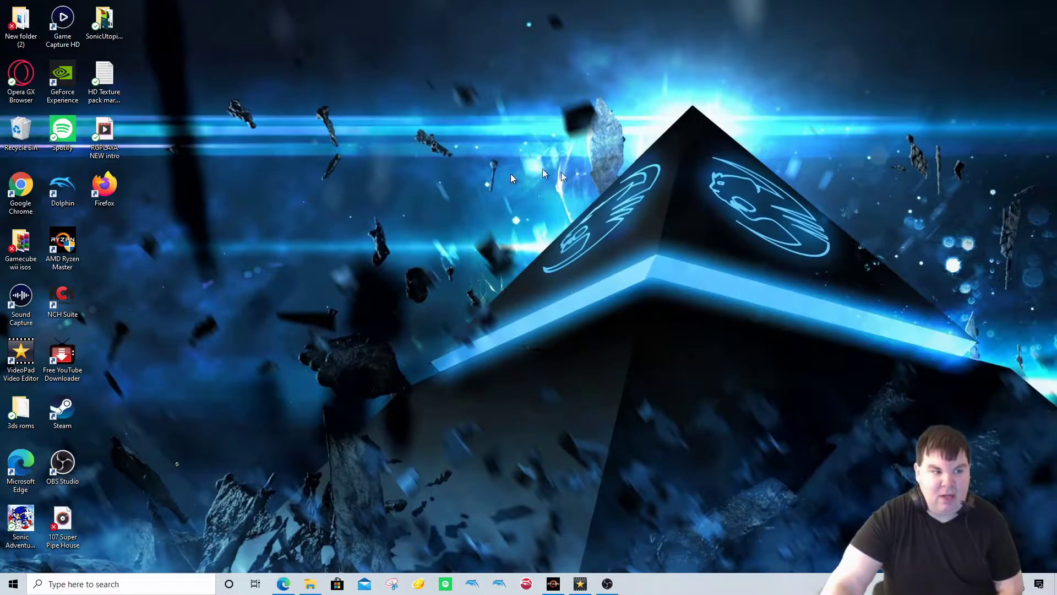
Step: Open Edge and search Bing for 'sega saturn emulator'
click(282, 588)
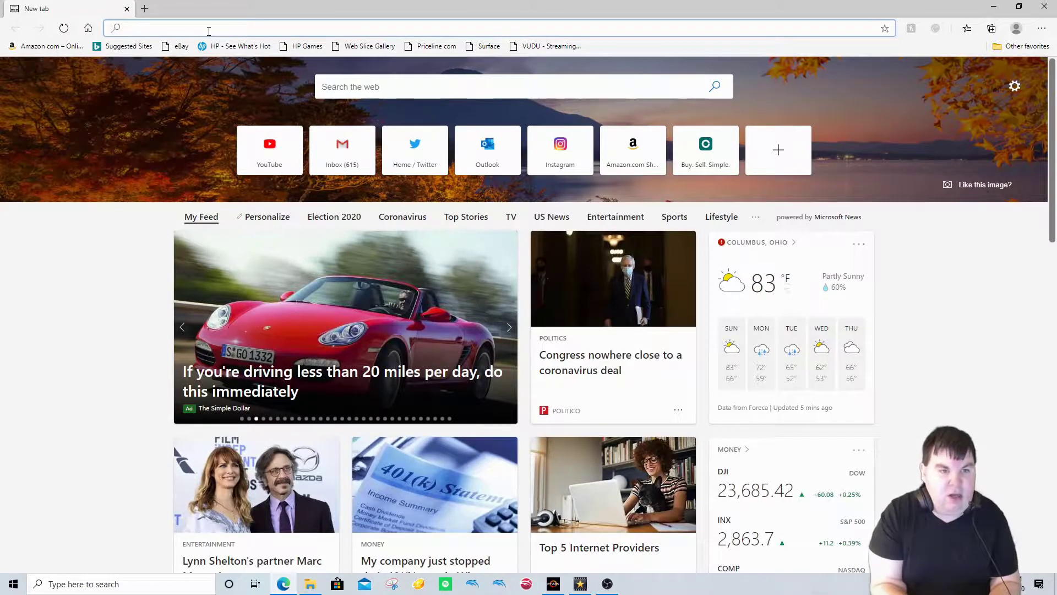
text(sega saturn emulator)
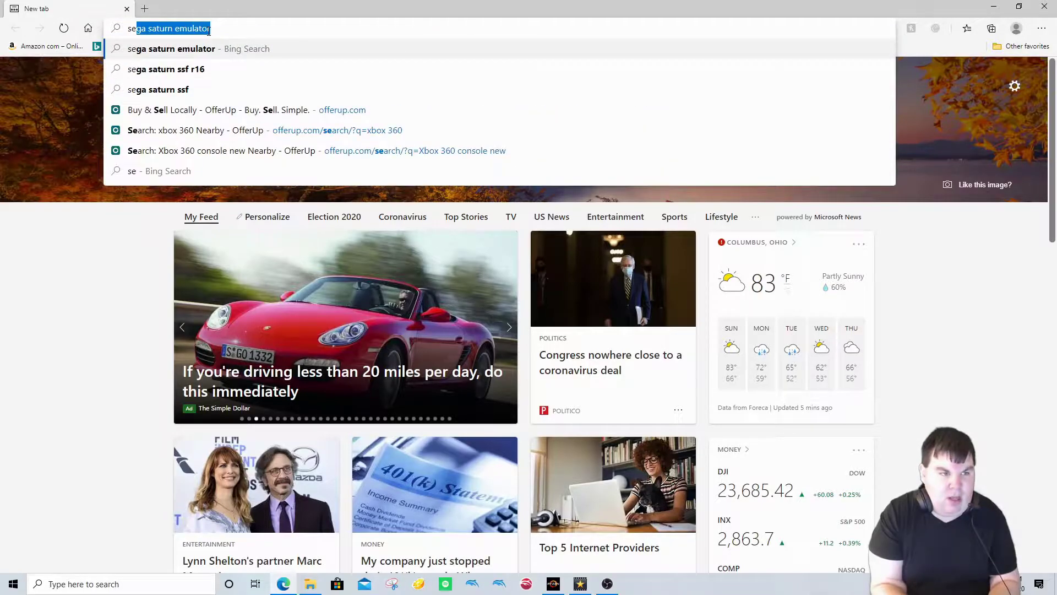
key(End)
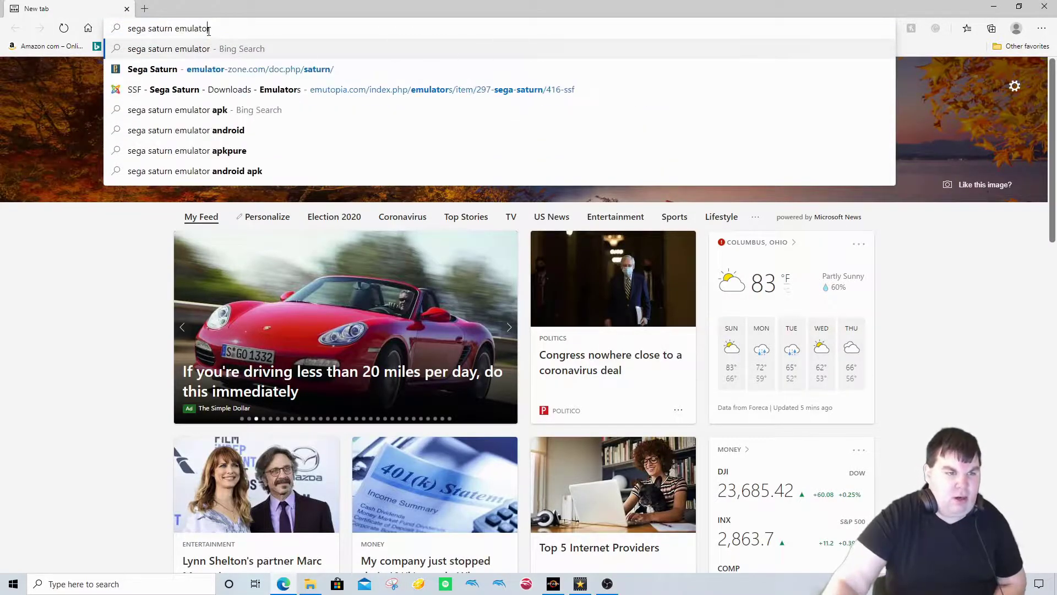
click(201, 54)
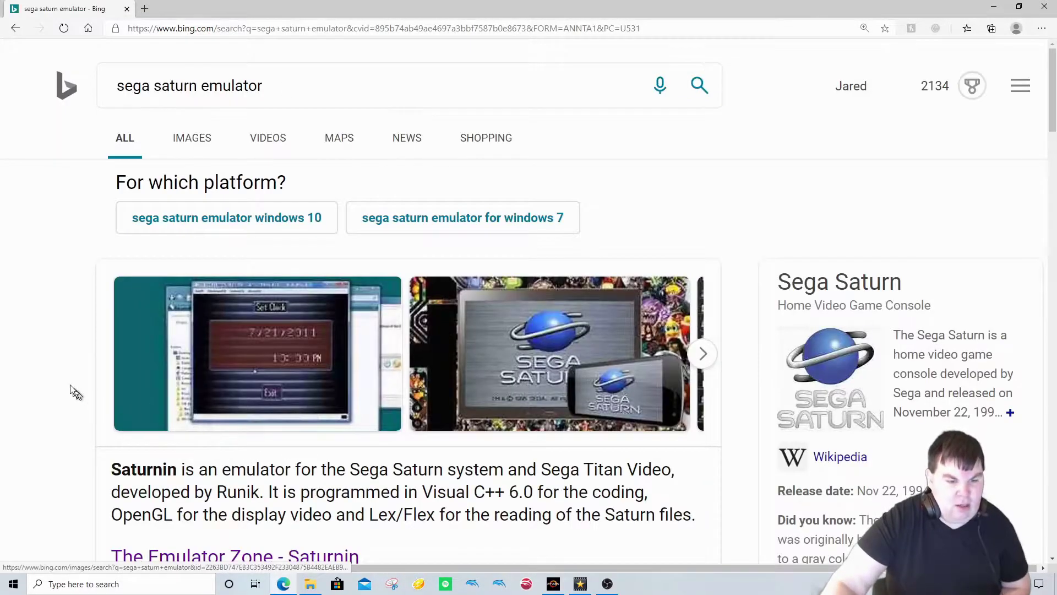
Step: Scroll the results past Saturnin down to The Emulator Zone's Sega Saturn result
scroll(80, 374, down, 5)
scroll(78, 358, down, 3)
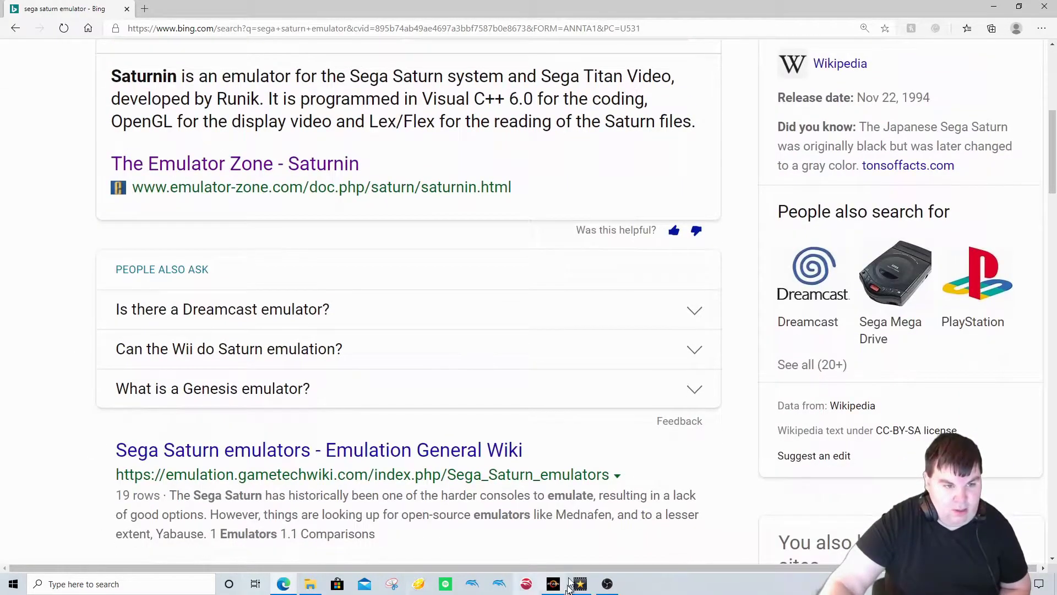
scroll(347, 449, down, 3)
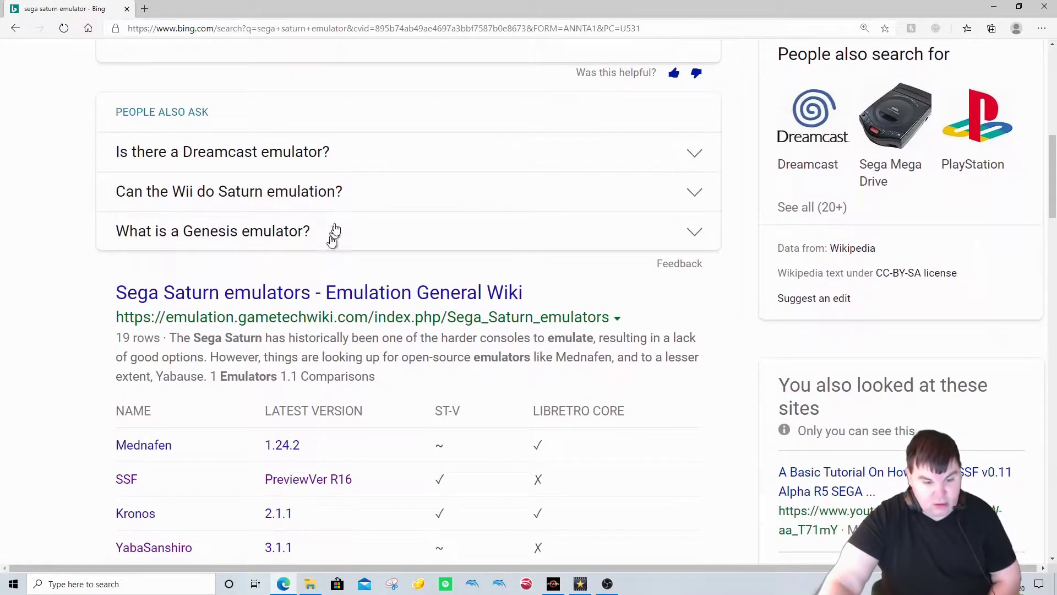
scroll(27, 242, up, 10)
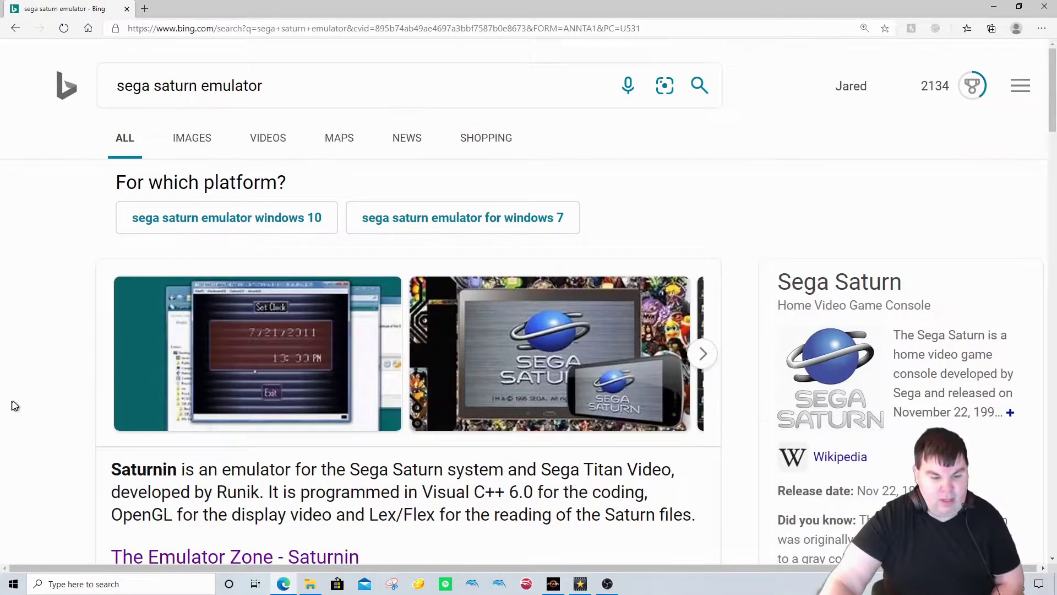
scroll(14, 406, down, 4)
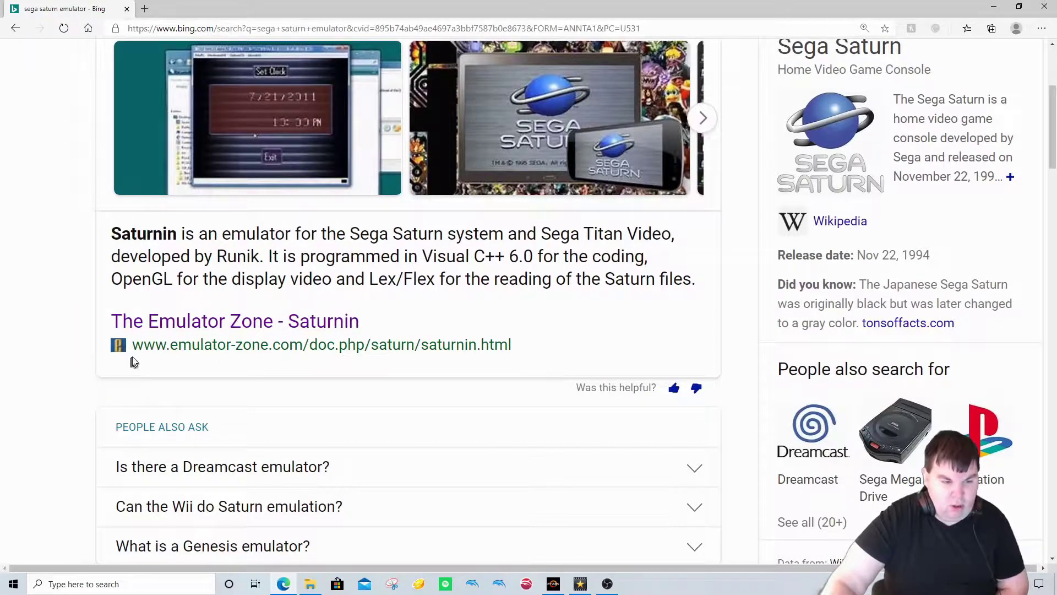
drag(133, 350, 201, 346)
scroll(94, 263, down, 5)
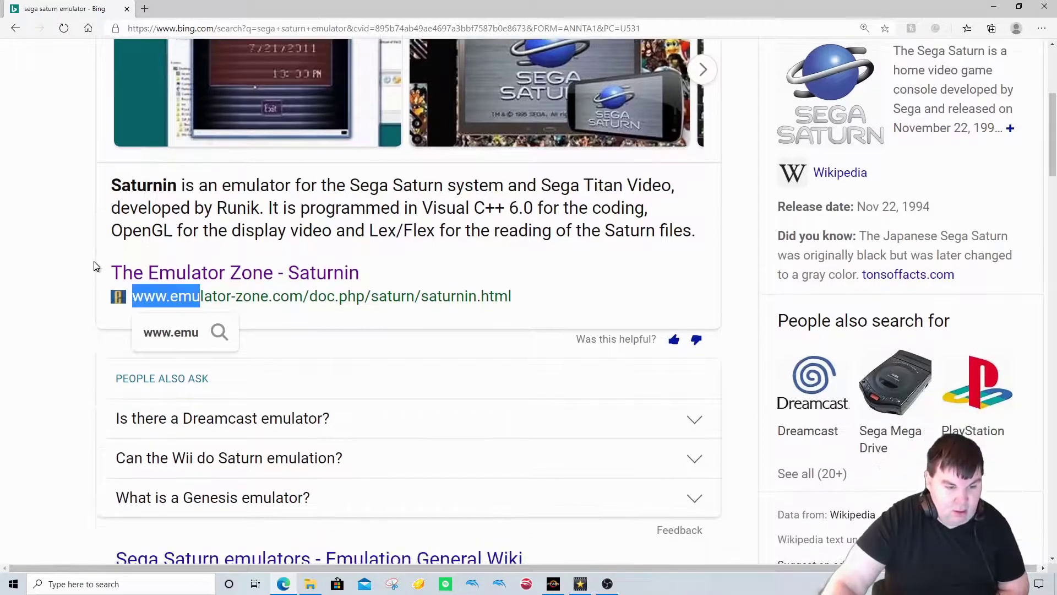
scroll(93, 268, down, 3)
scroll(88, 304, up, 3)
scroll(97, 304, down, 7)
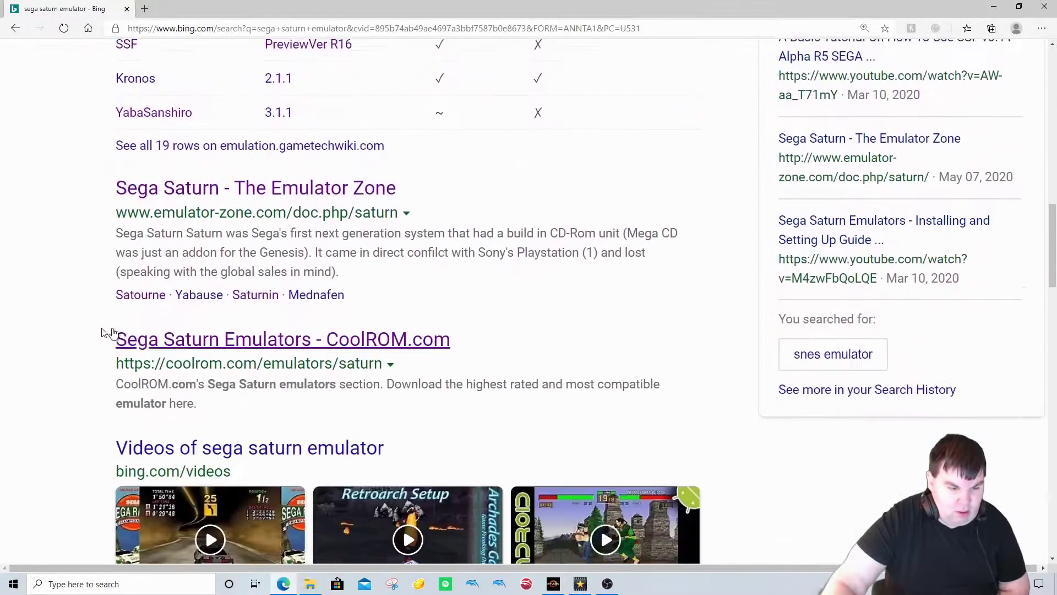
drag(143, 178, 165, 178)
click(98, 182)
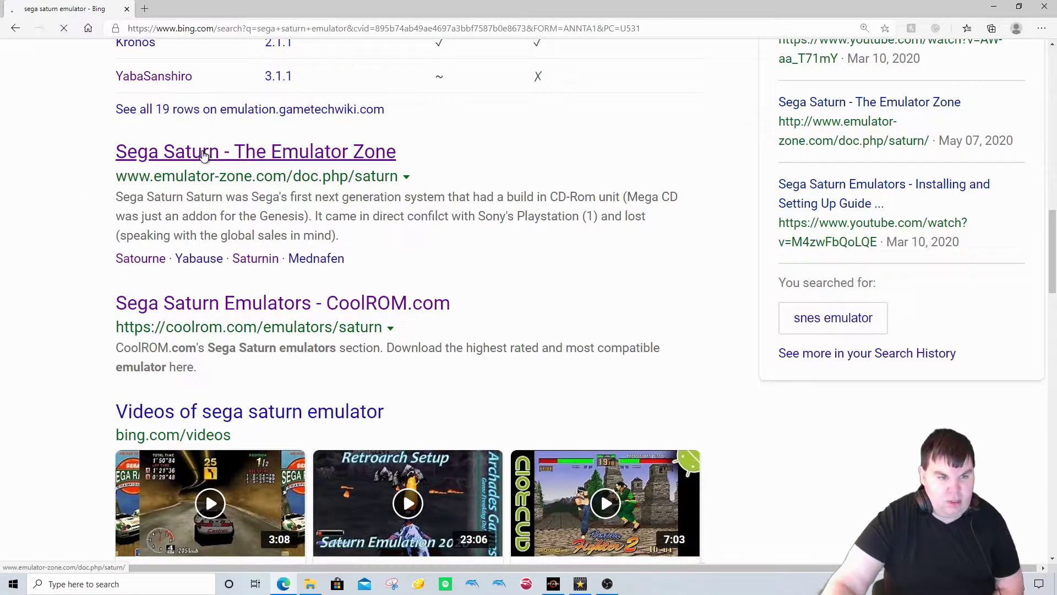
Step: Open the SSF emulator page and download the SSF PreviewVer R15 zip
scroll(210, 291, down, 15)
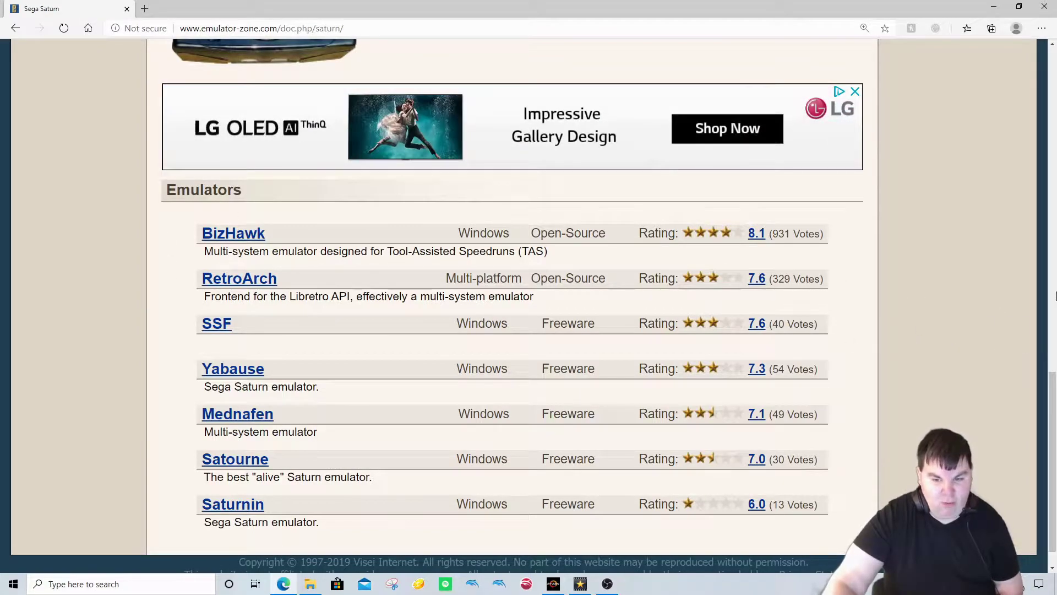
click(212, 325)
scroll(302, 342, down, 5)
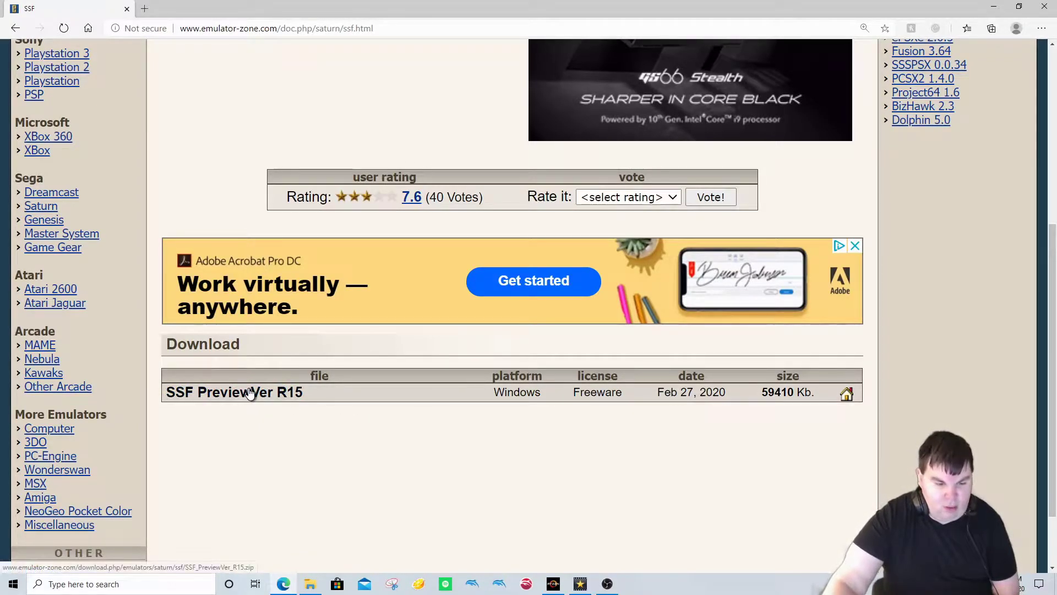
click(249, 391)
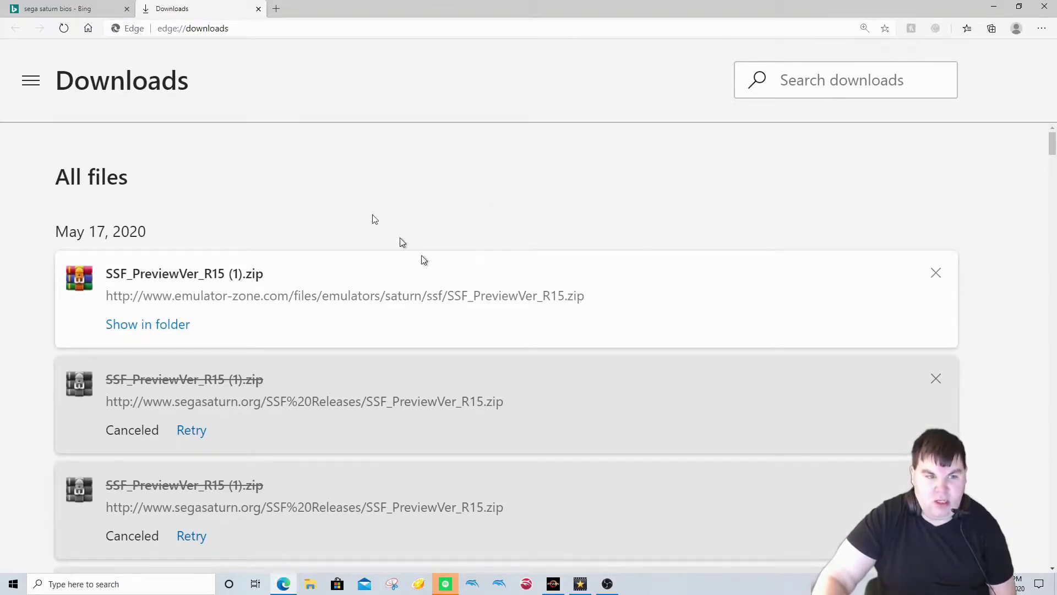
Step: On the 'sega saturn bios' results tab, open the first Internet Archive result
click(20, 6)
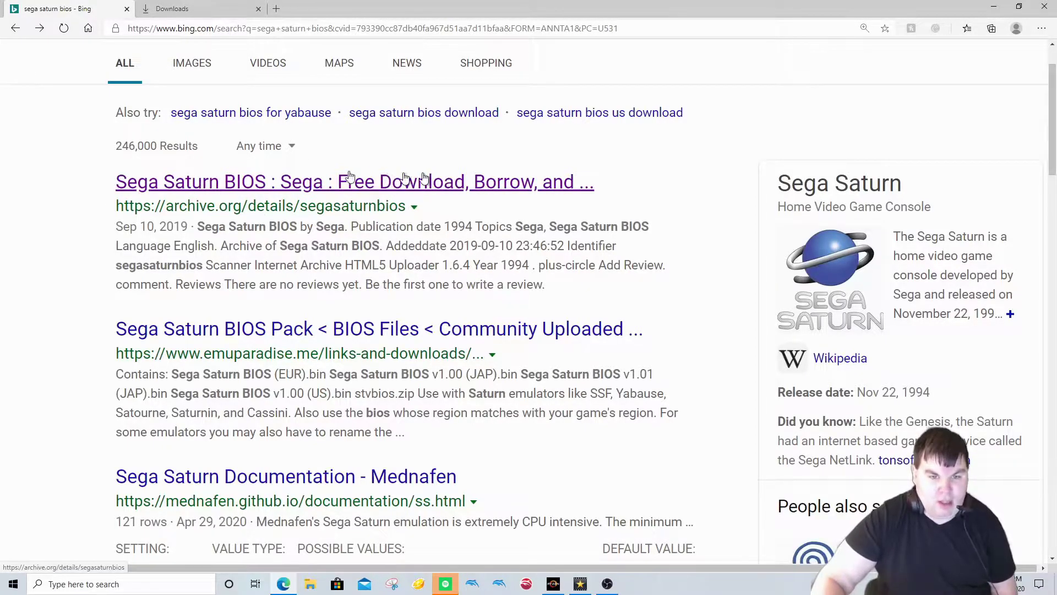
drag(117, 206, 433, 200)
click(408, 205)
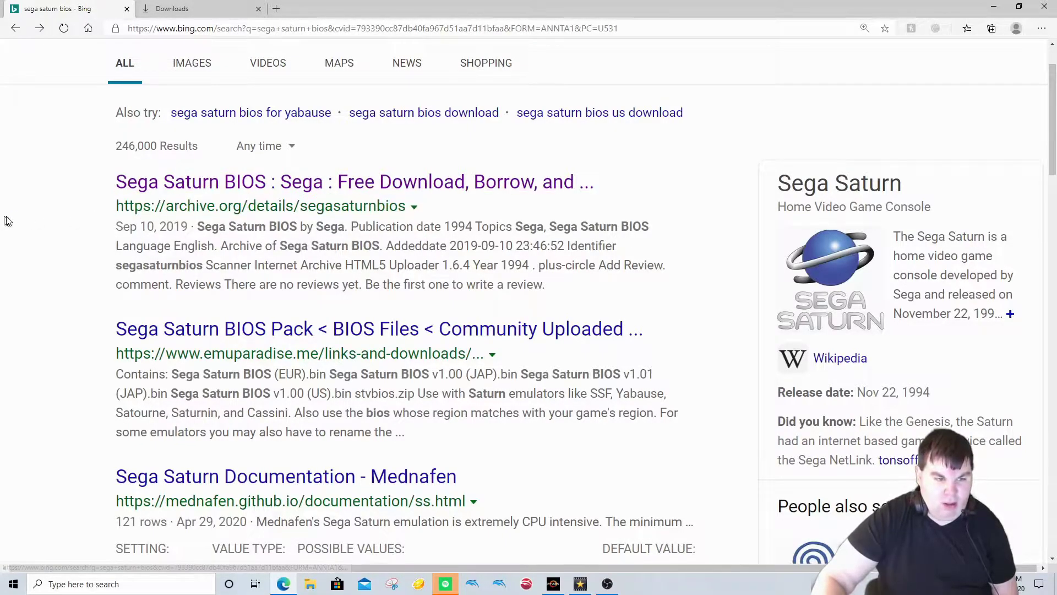
click(311, 182)
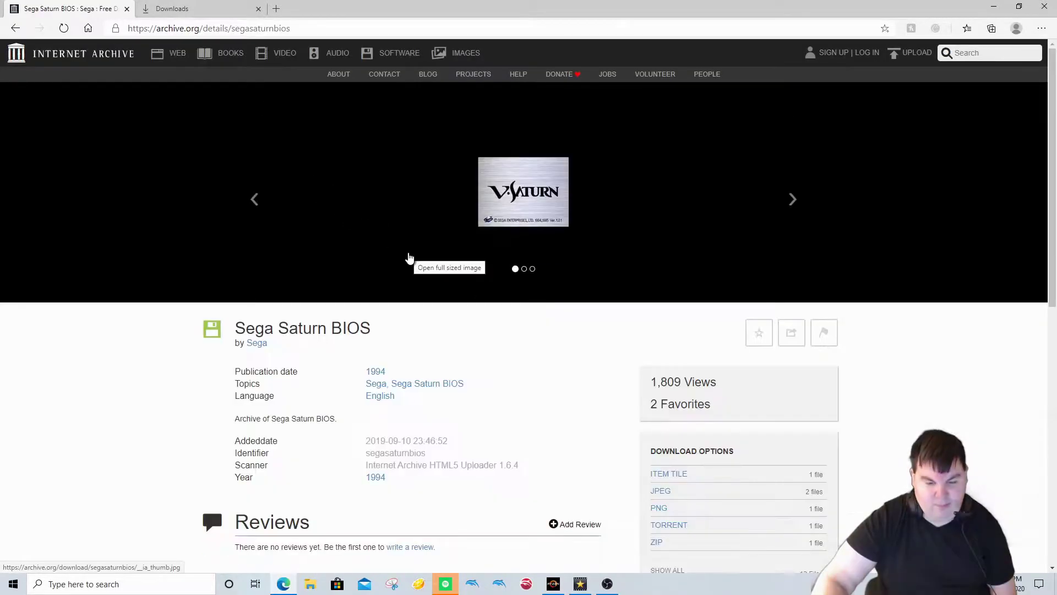
Step: Download the Sega Saturn BIOS using the ZIP link under Download Options
scroll(588, 329, down, 3)
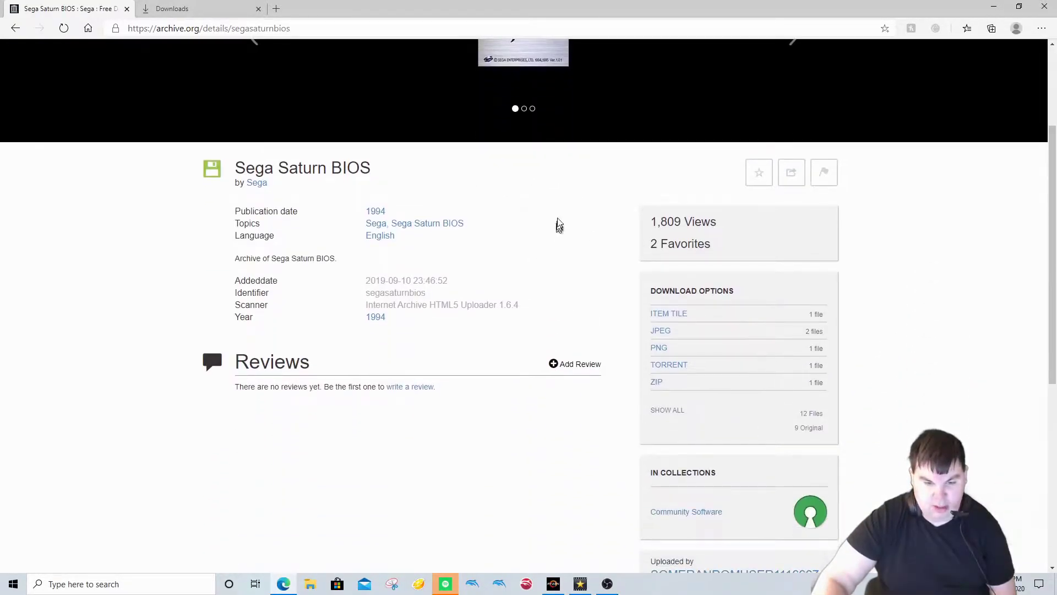
click(688, 363)
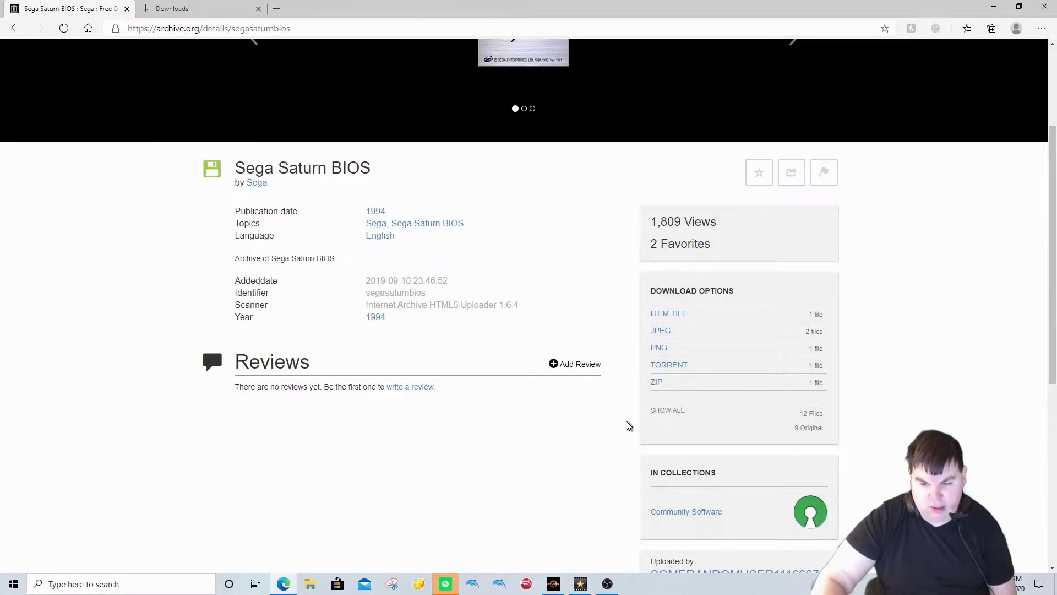
click(656, 386)
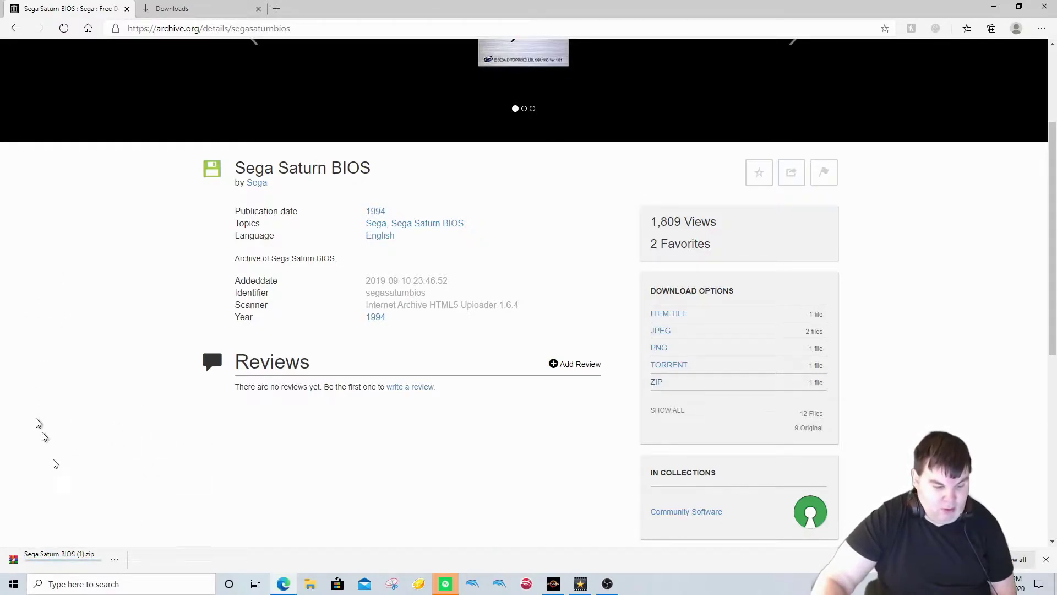
Step: Close the BIOS and Downloads tabs, minimize VideoPad, dismiss and minimize Ryzen Master
click(126, 10)
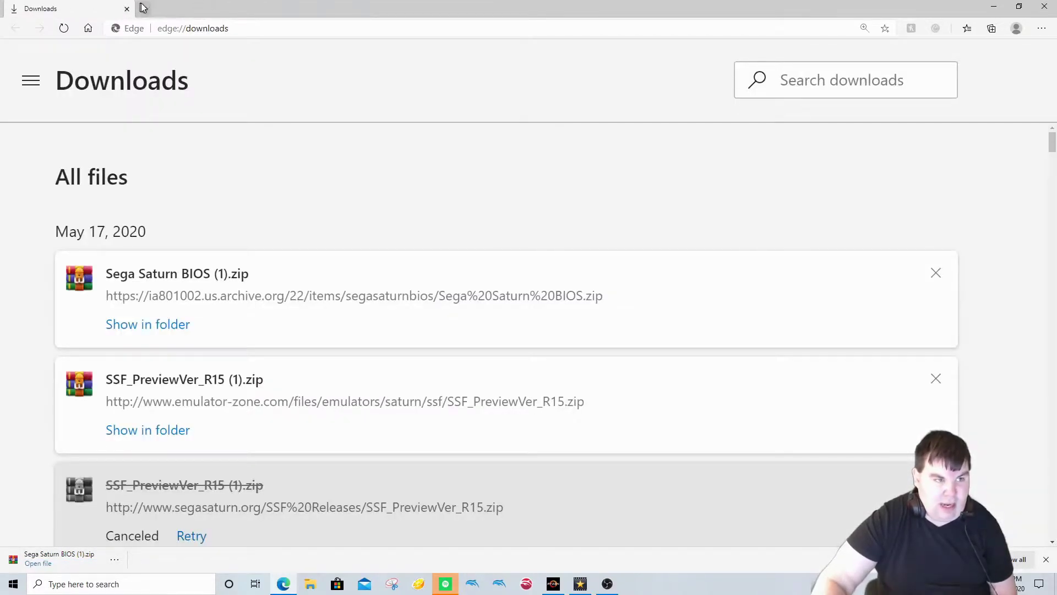
click(146, 7)
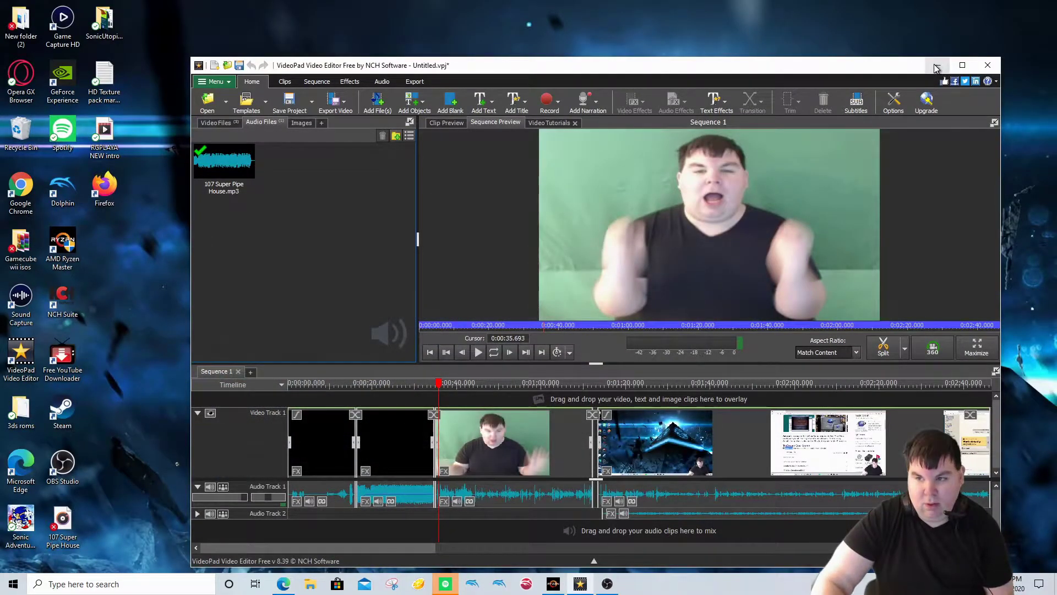
click(937, 65)
click(500, 380)
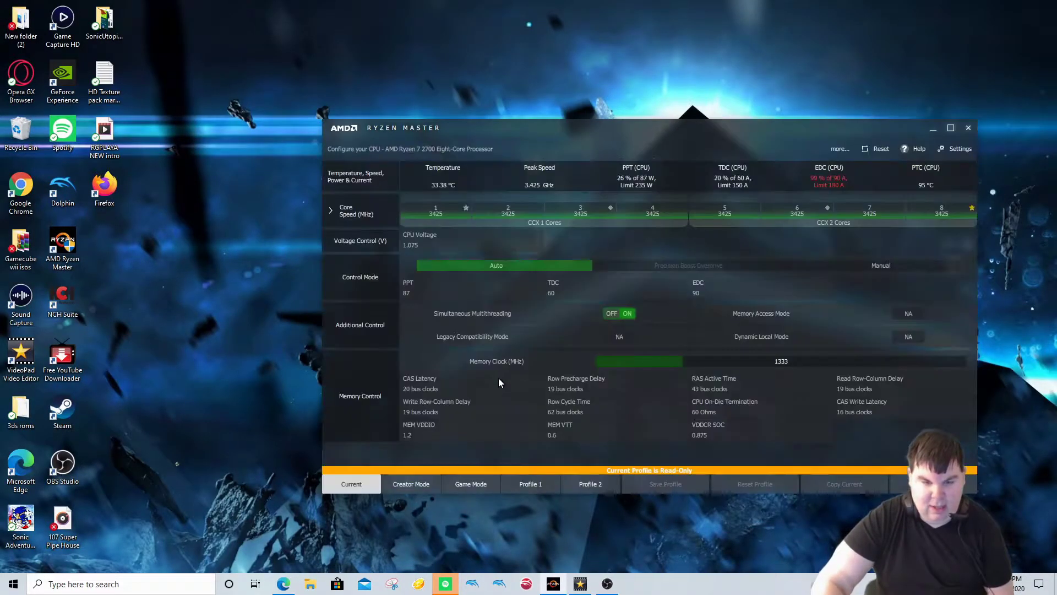
click(931, 130)
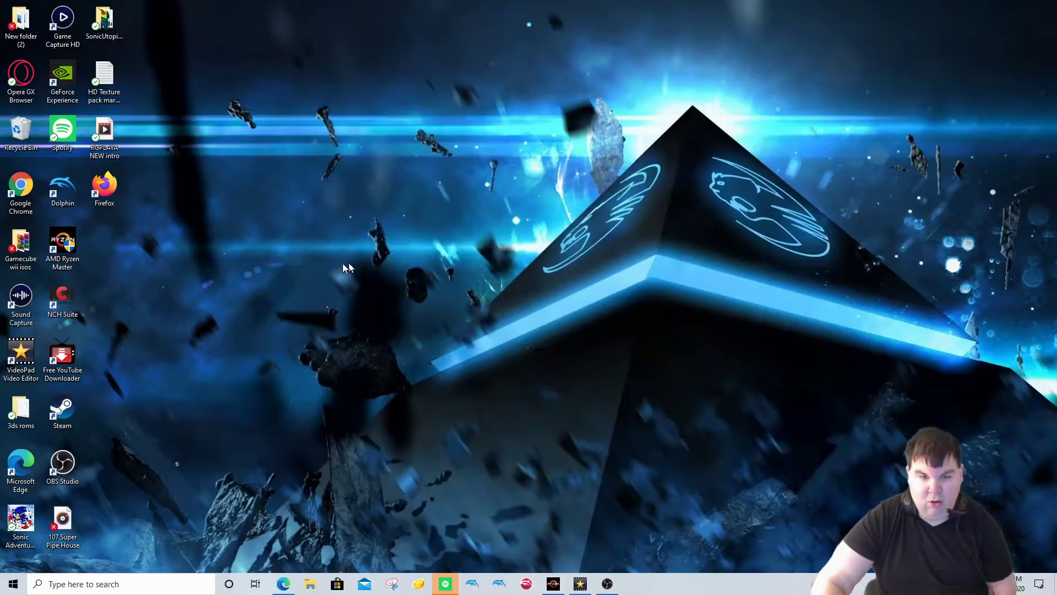
Step: Extract SSF_PreviewVer_R15 (1).zip in Downloads and move its folder to the desktop
click(311, 585)
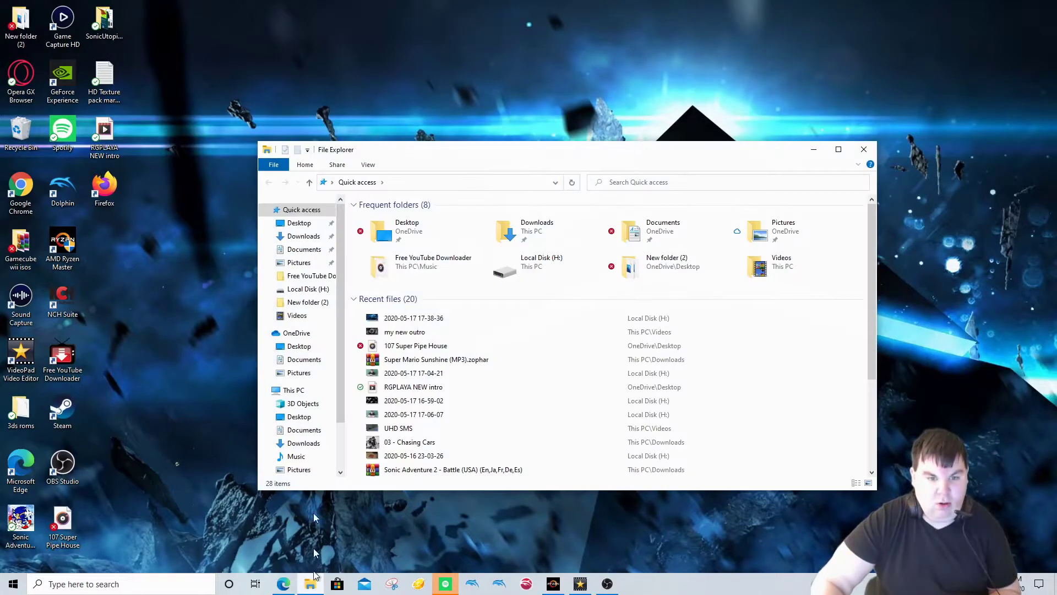
click(307, 238)
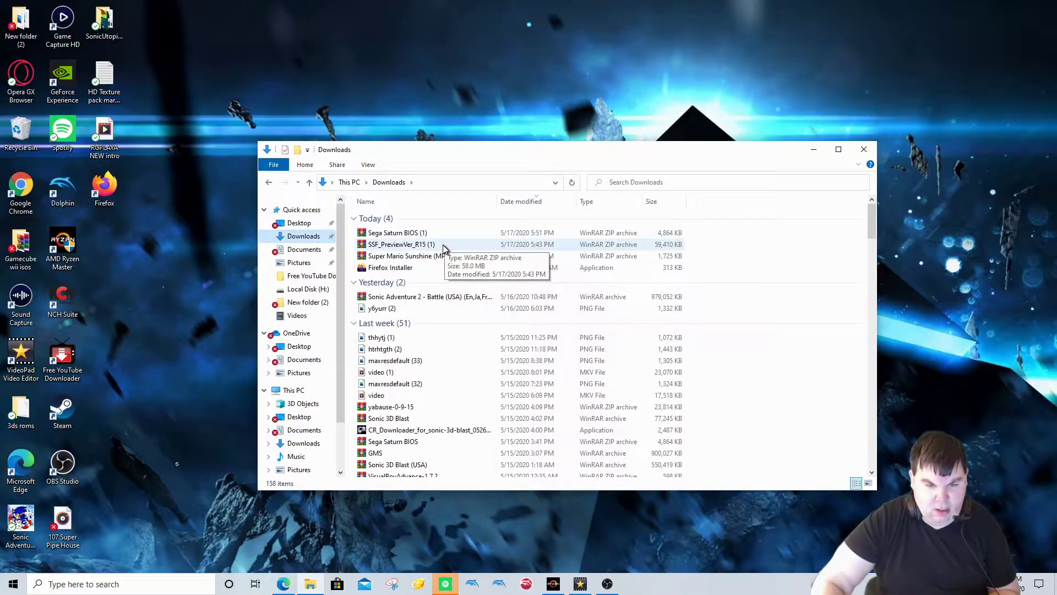
click(443, 246)
right_click(443, 249)
click(526, 302)
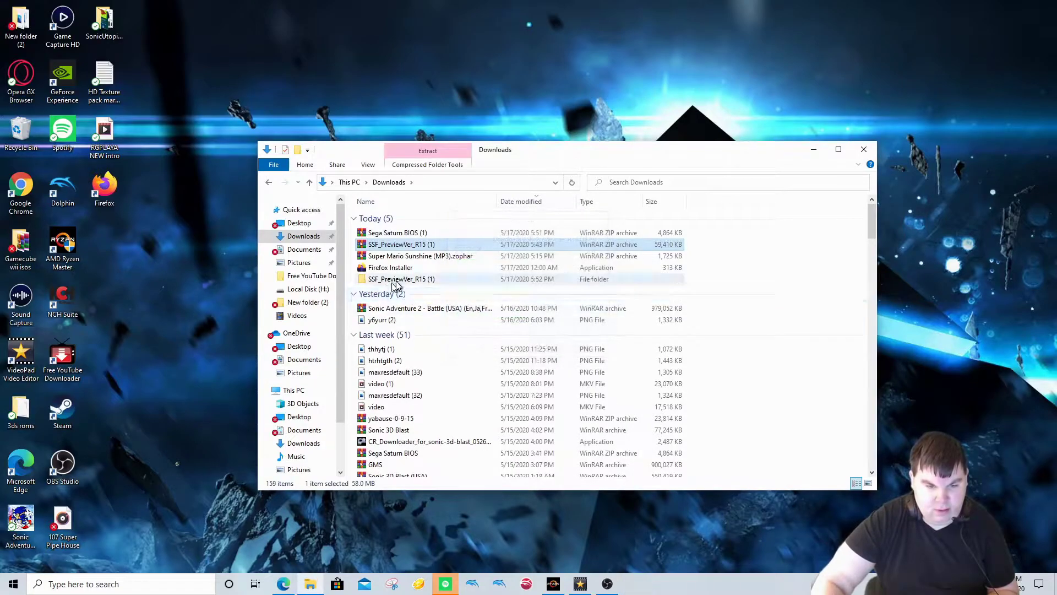
click(400, 280)
drag(400, 280, 297, 226)
Step: Extract Sega Saturn BIOS (1).zip, move its folder to the desktop, and close Explorer
right_click(417, 236)
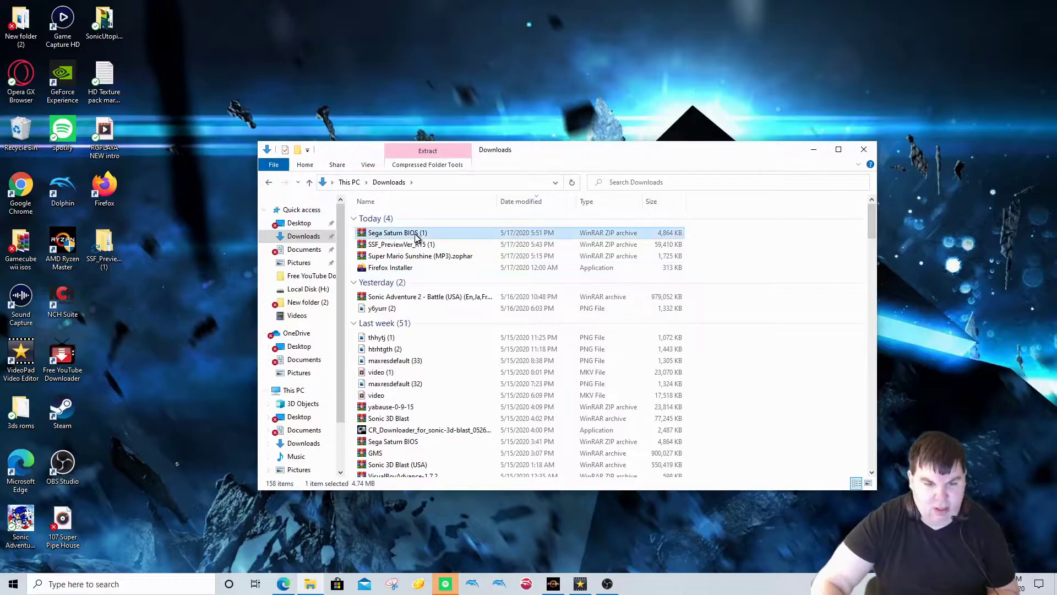
click(468, 291)
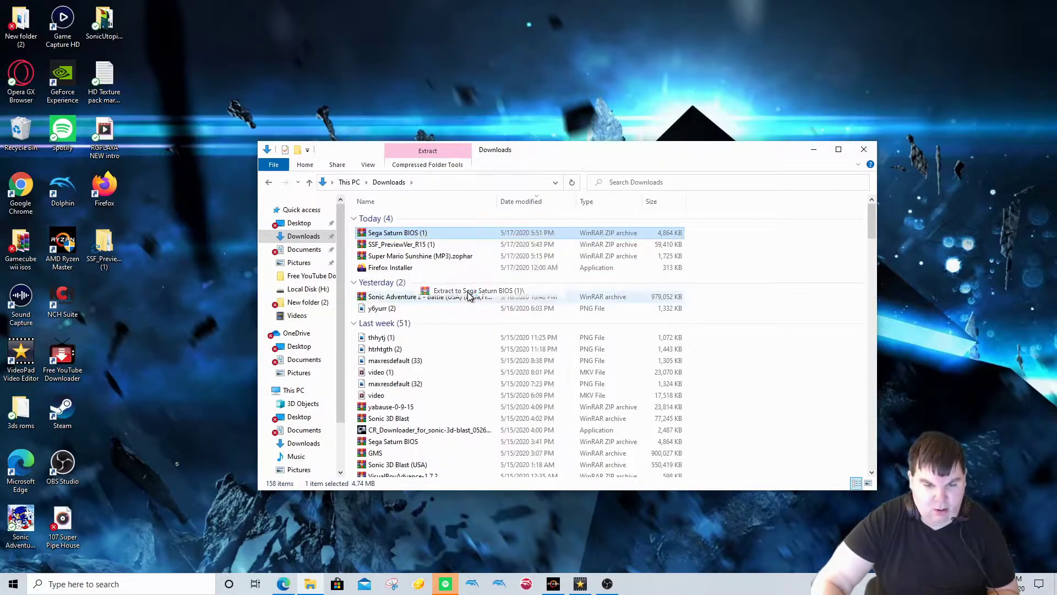
drag(389, 280, 108, 305)
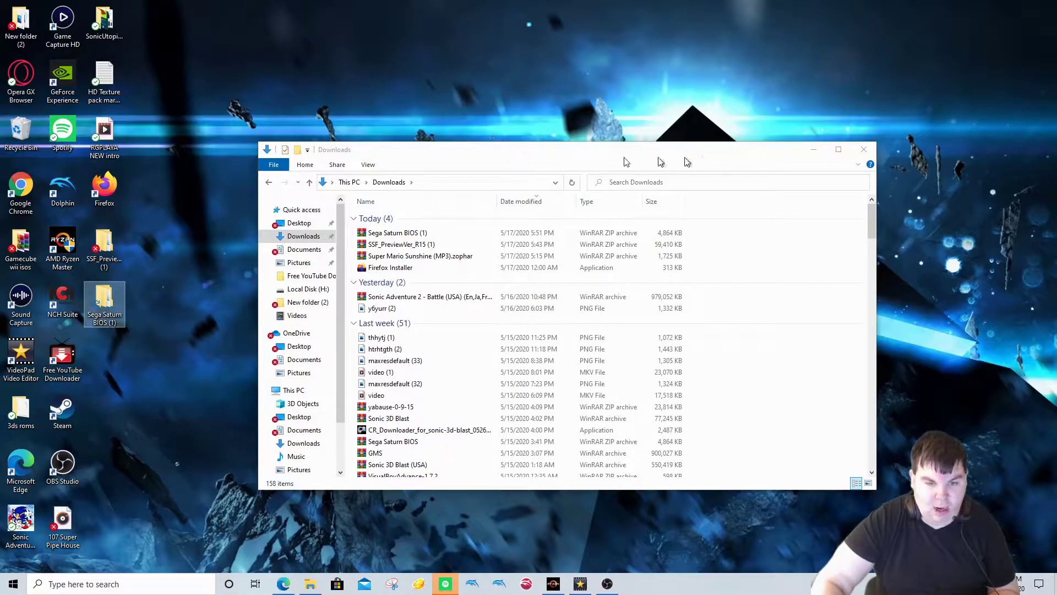
scroll(399, 275, down, 15)
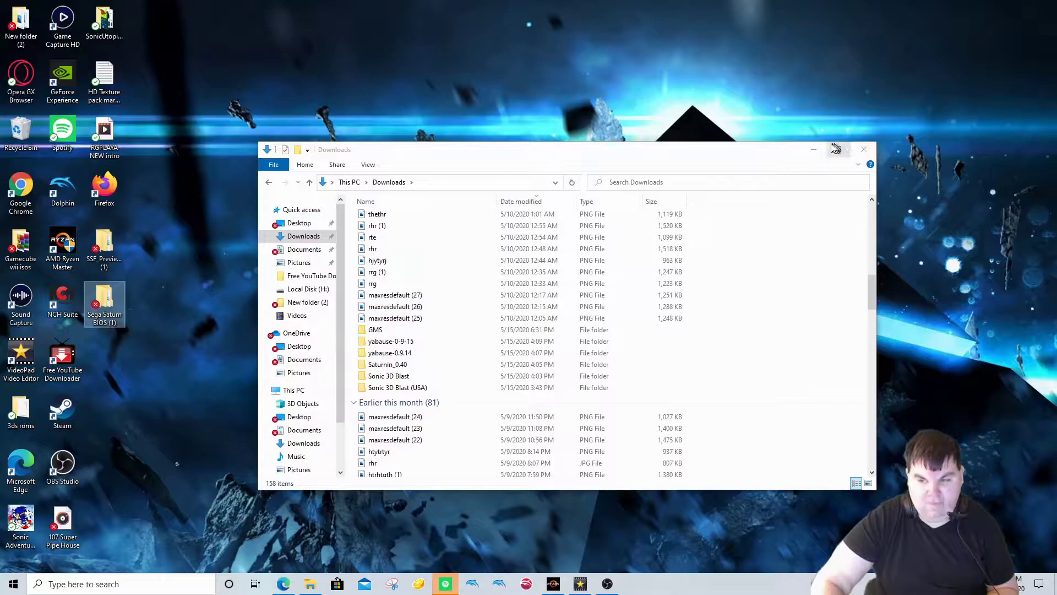
click(864, 149)
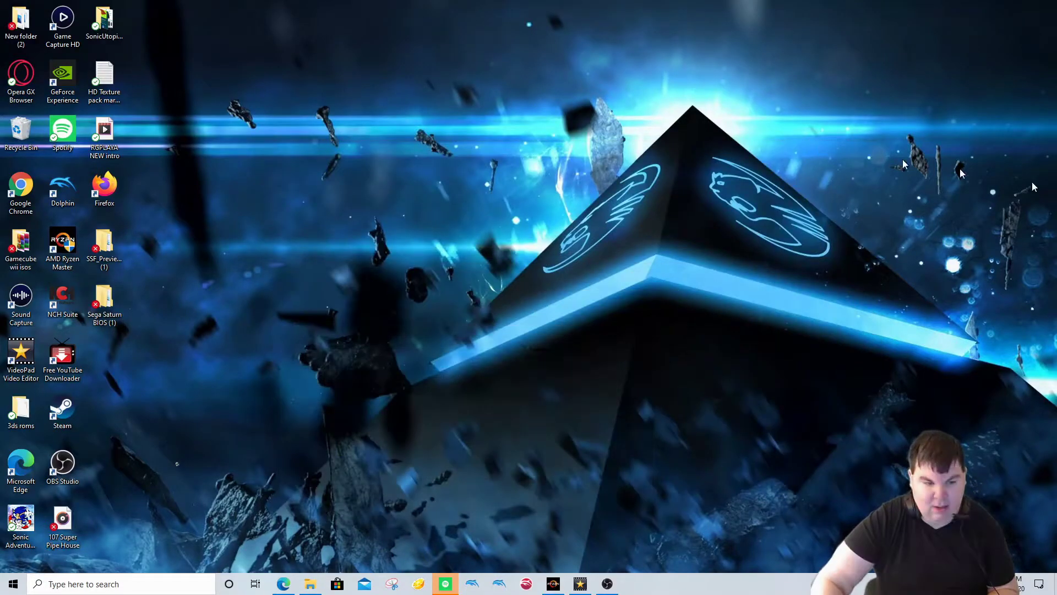
Step: Open SSF_PreviewVer_R15 (1) > SSF_PreviewVer_R15 and pin the SSF application to the taskbar
double_click(110, 237)
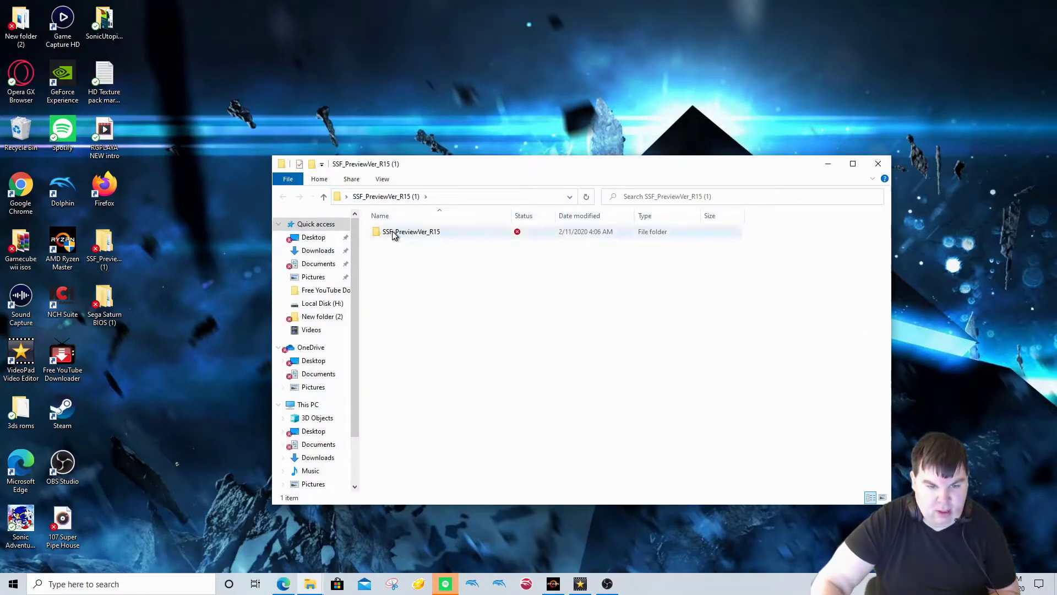
double_click(393, 234)
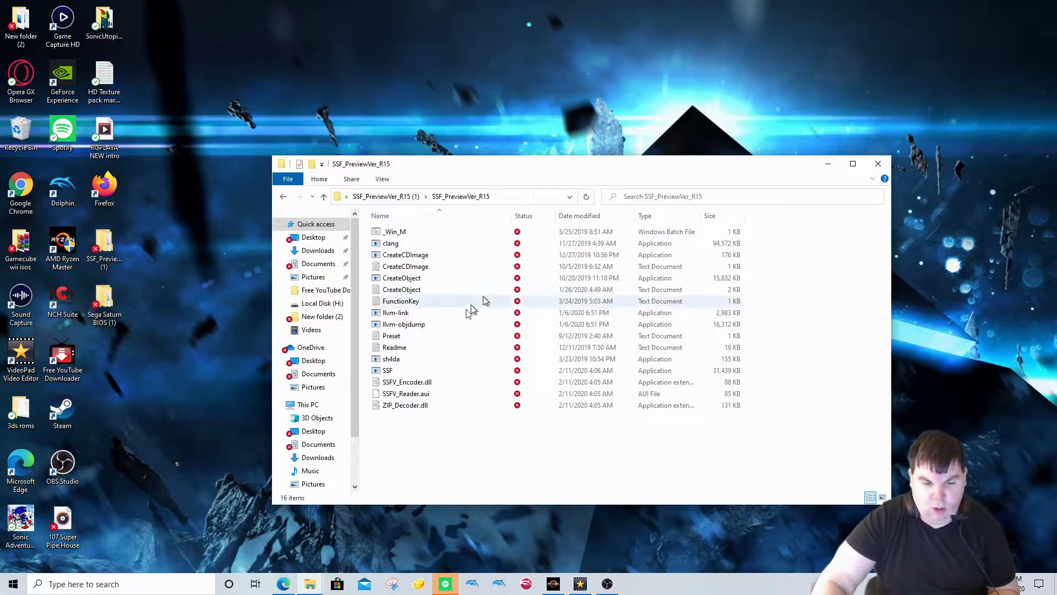
click(393, 371)
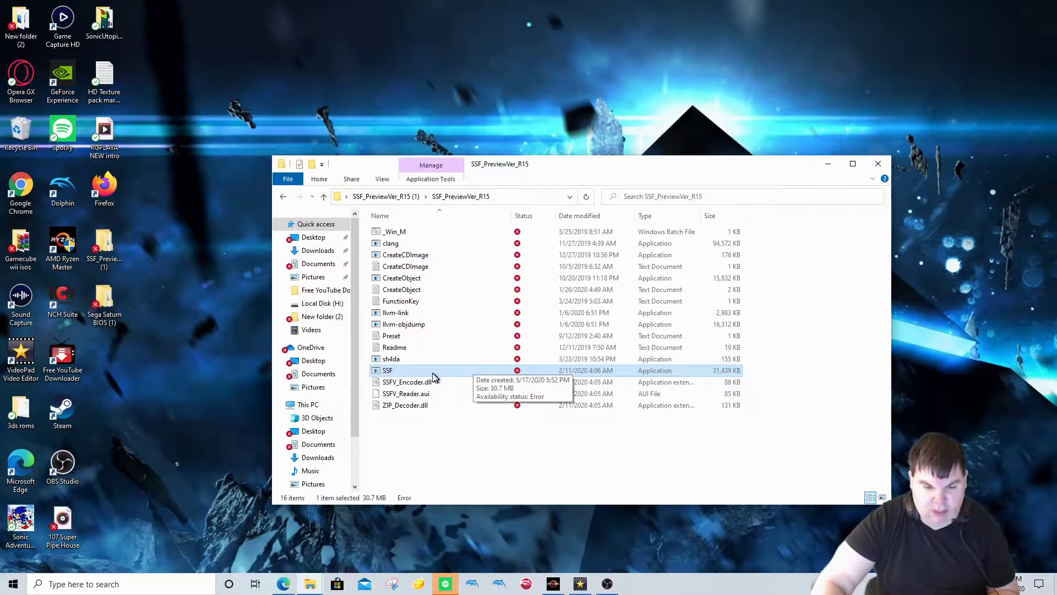
right_click(399, 373)
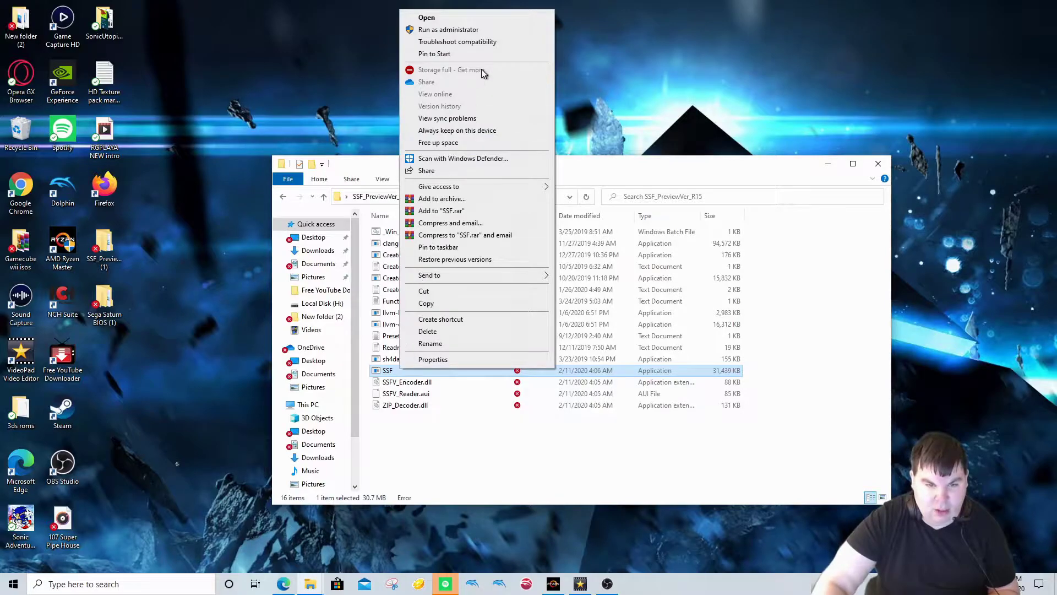
click(454, 253)
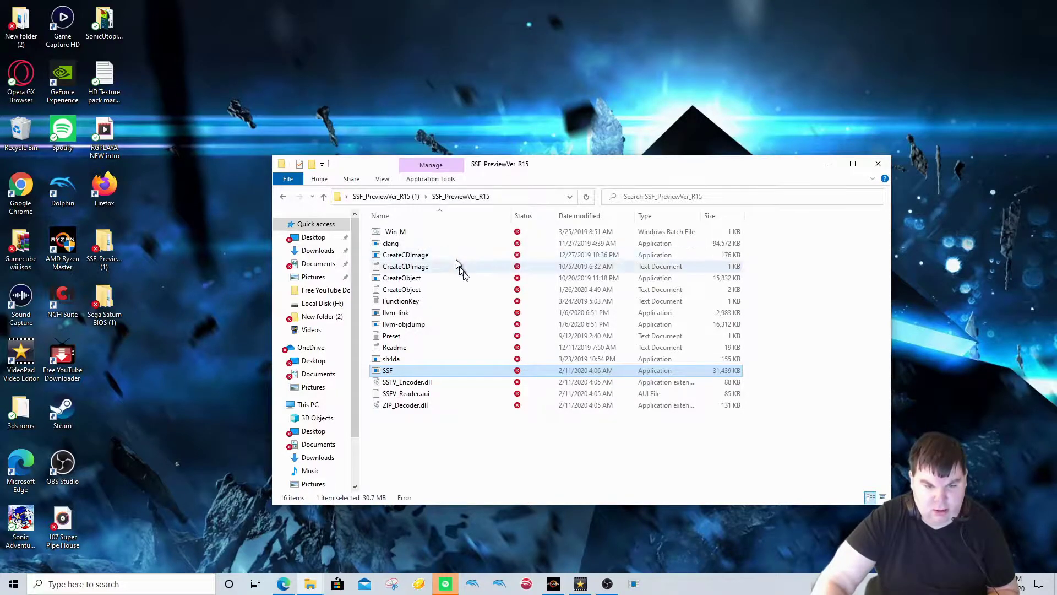